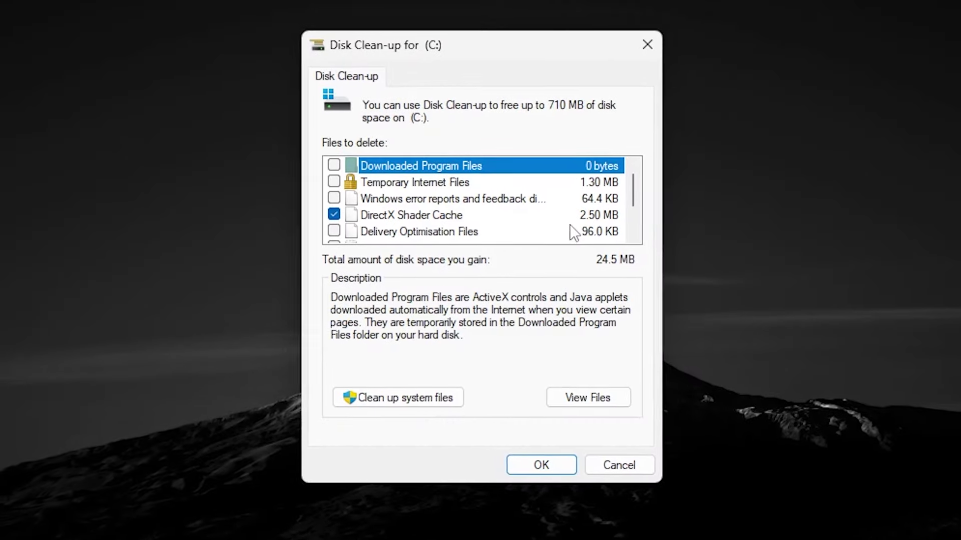
Permanently delete the checked files, including the 2.50 MB DirectX Shader Cache, from drive C:
{"action": "left_click", "coordinate": [541, 463]}
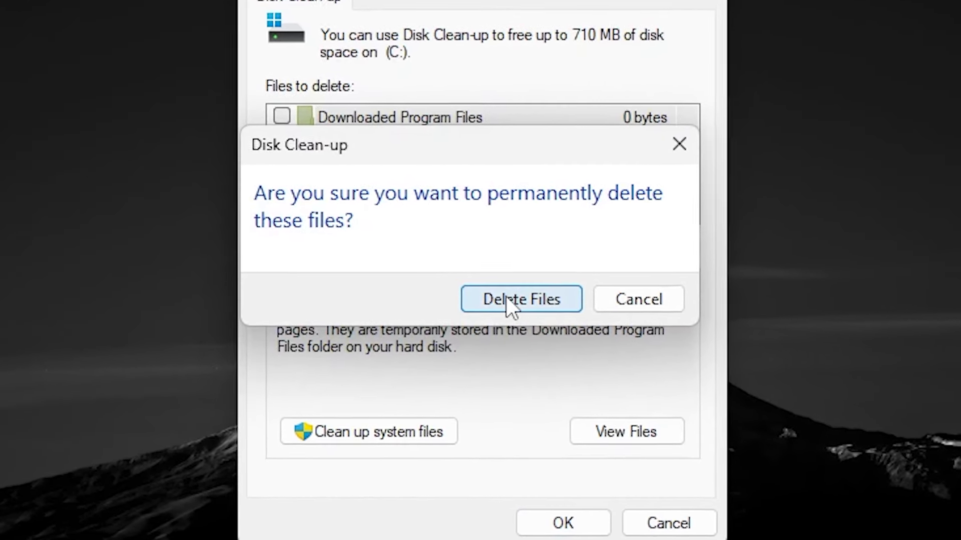
{"action": "left_click", "coordinate": [519, 299]}
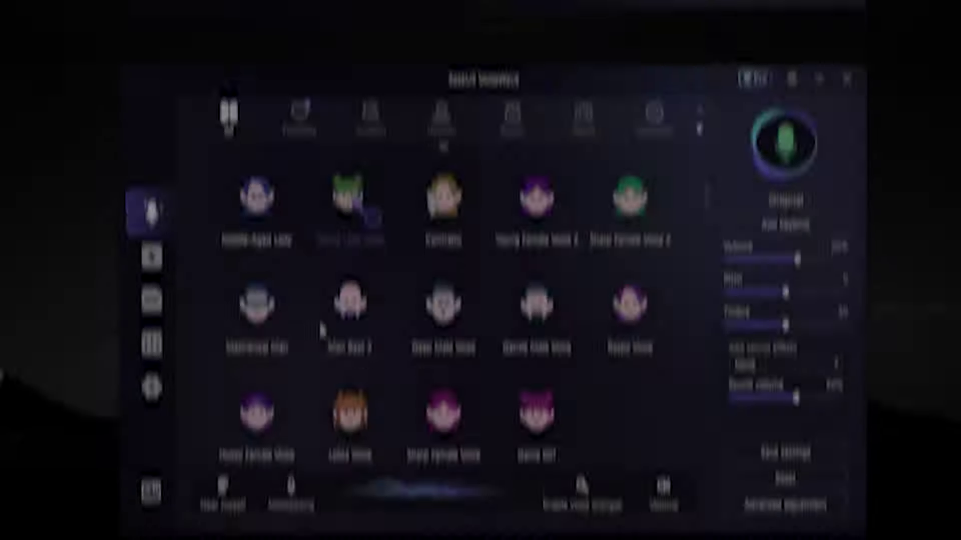
Scroll through the VoiceWave voice grid and switch the voice to Armored Robot
{"action": "scroll", "coordinate": [322, 330], "scroll_direction": "down", "scroll_amount": 10}
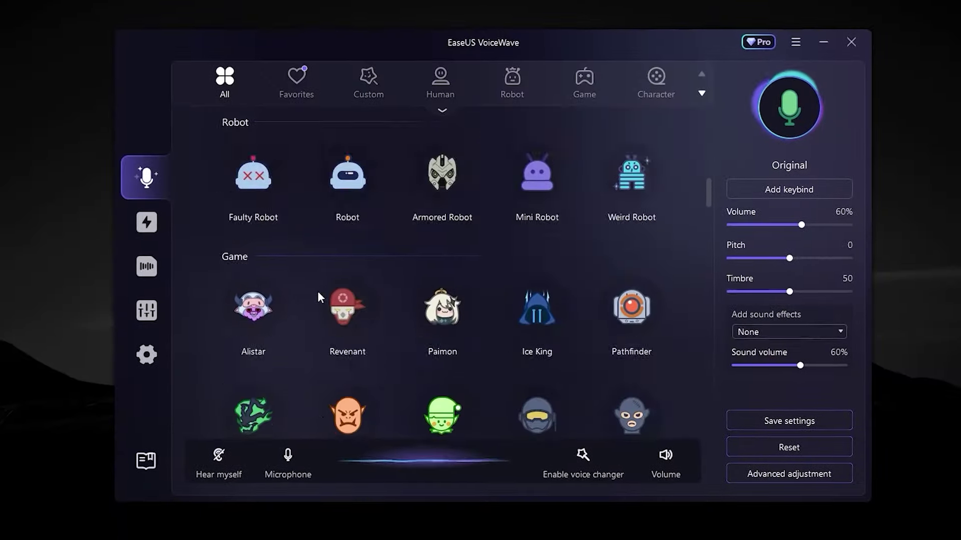
{"action": "scroll", "coordinate": [311, 294], "scroll_direction": "down", "scroll_amount": 5}
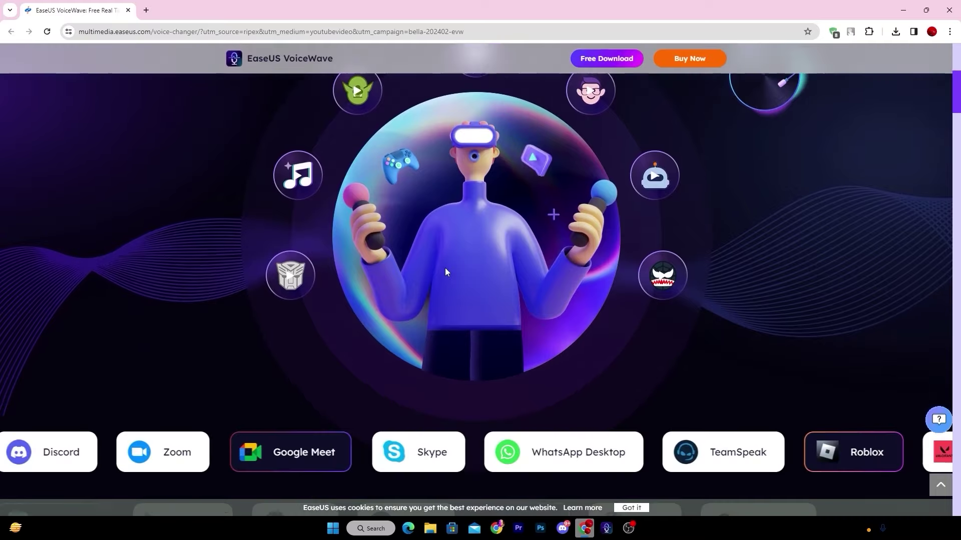
{"action": "scroll", "coordinate": [440, 268], "scroll_direction": "down", "scroll_amount": 5}
{"action": "scroll", "coordinate": [434, 266], "scroll_direction": "down", "scroll_amount": 8}
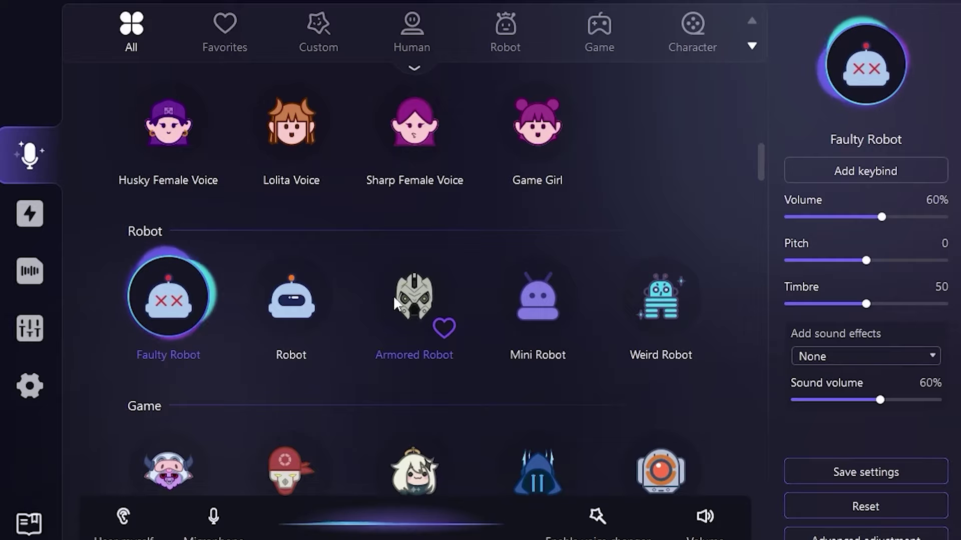
{"action": "left_click", "coordinate": [400, 296]}
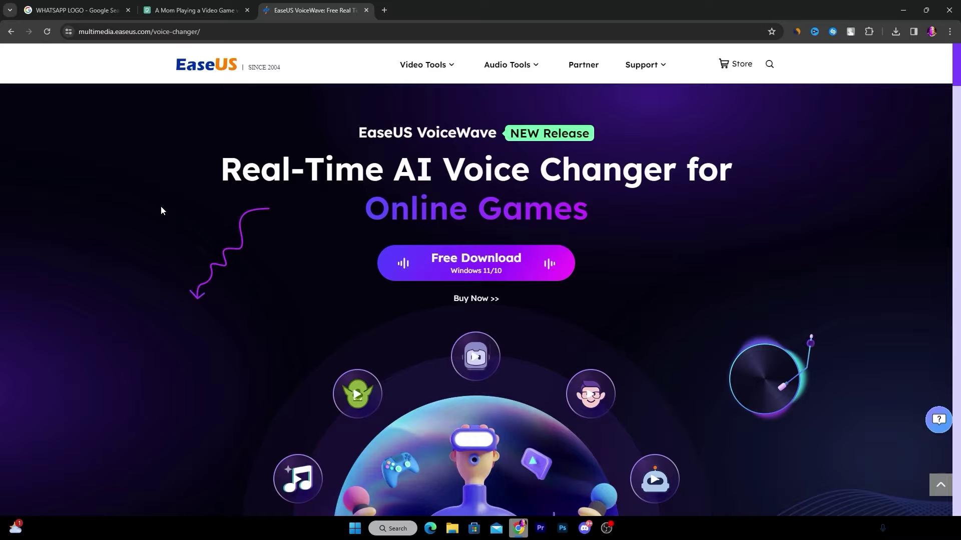
{"action": "scroll", "coordinate": [160, 206], "scroll_direction": "down", "scroll_amount": 8}
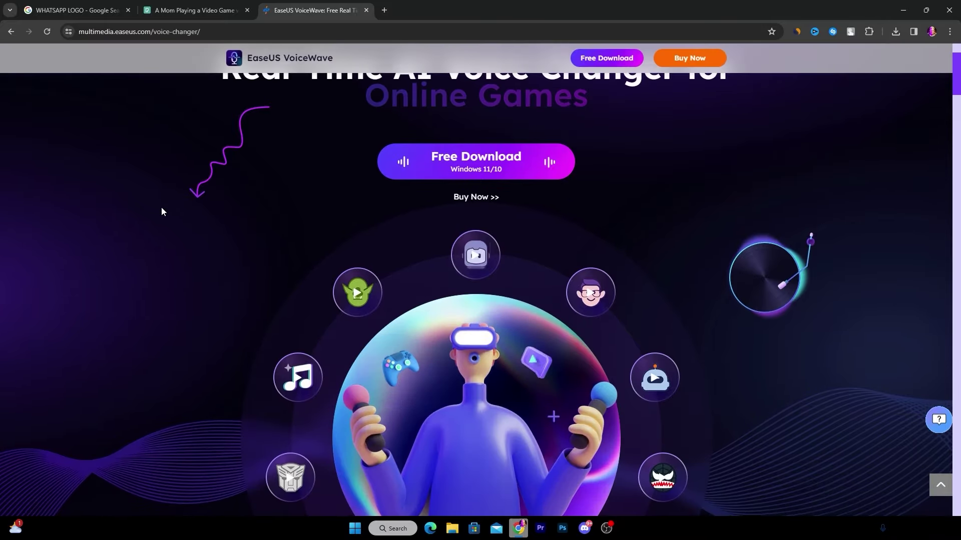
{"action": "scroll", "coordinate": [161, 207], "scroll_direction": "down", "scroll_amount": 10}
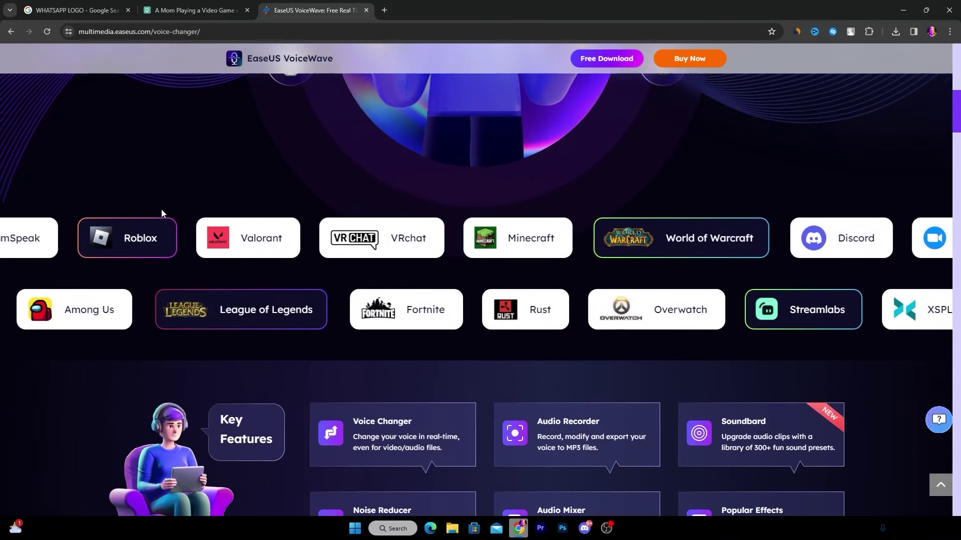
{"action": "scroll", "coordinate": [163, 215], "scroll_direction": "down", "scroll_amount": 3}
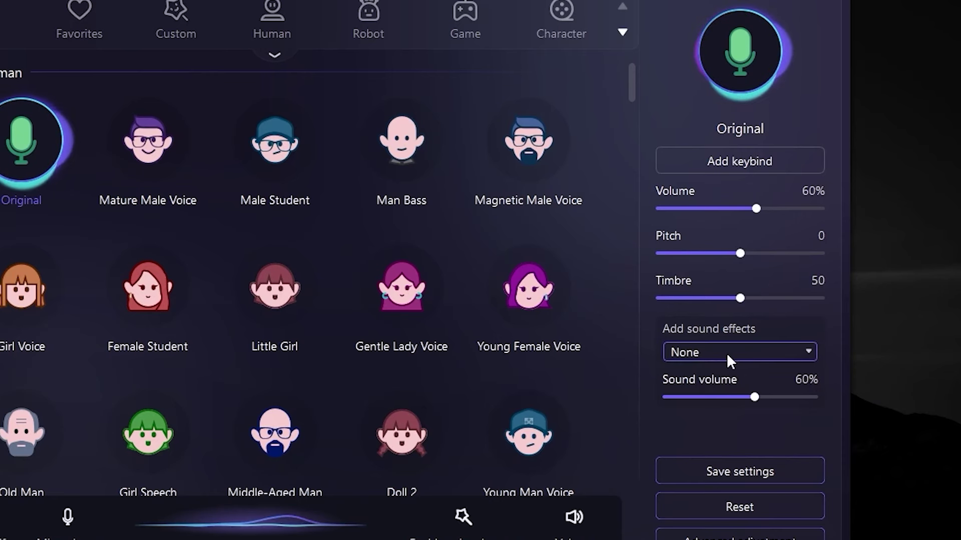
{"action": "left_click", "coordinate": [727, 352]}
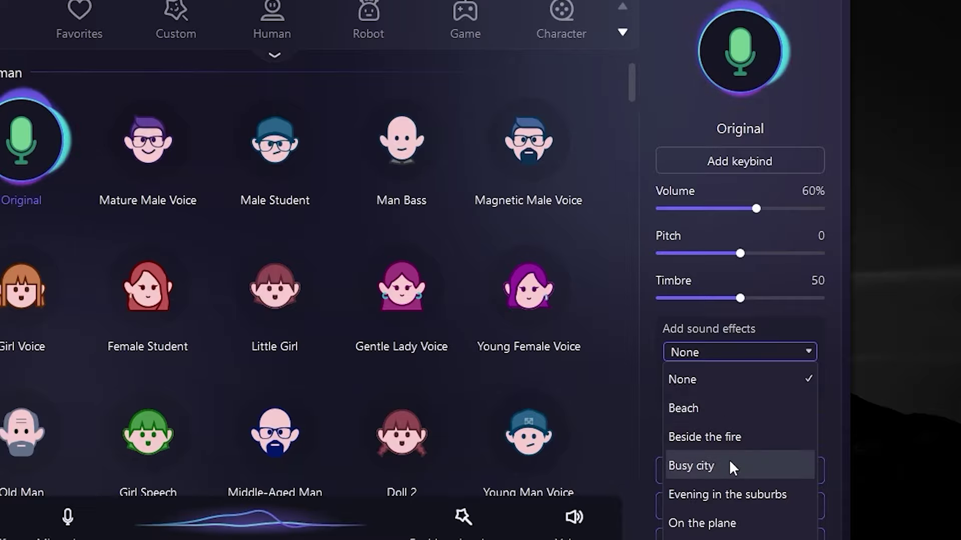
{"action": "left_click", "coordinate": [701, 350]}
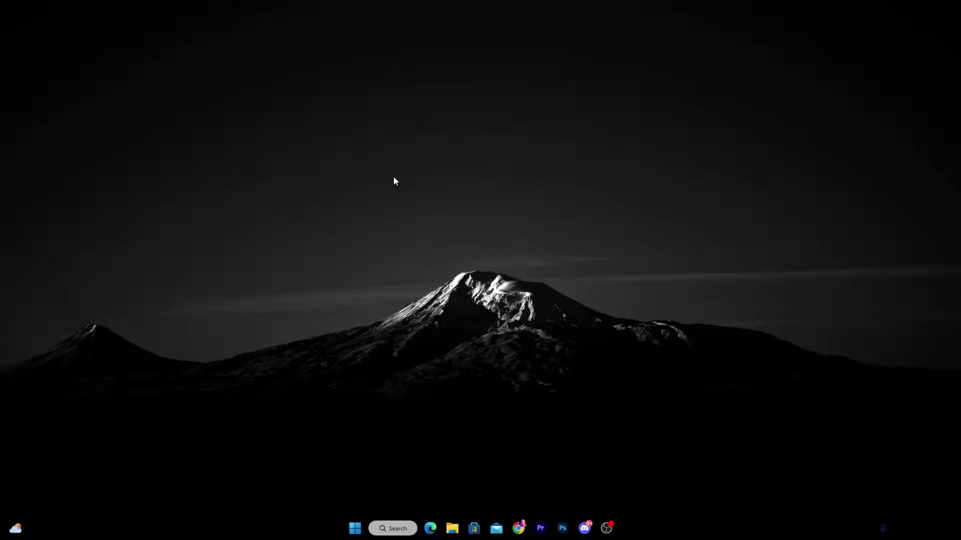
Launch NVIDIA Control Panel from the desktop's extended right-click menu
{"action": "right_click", "coordinate": [371, 146]}
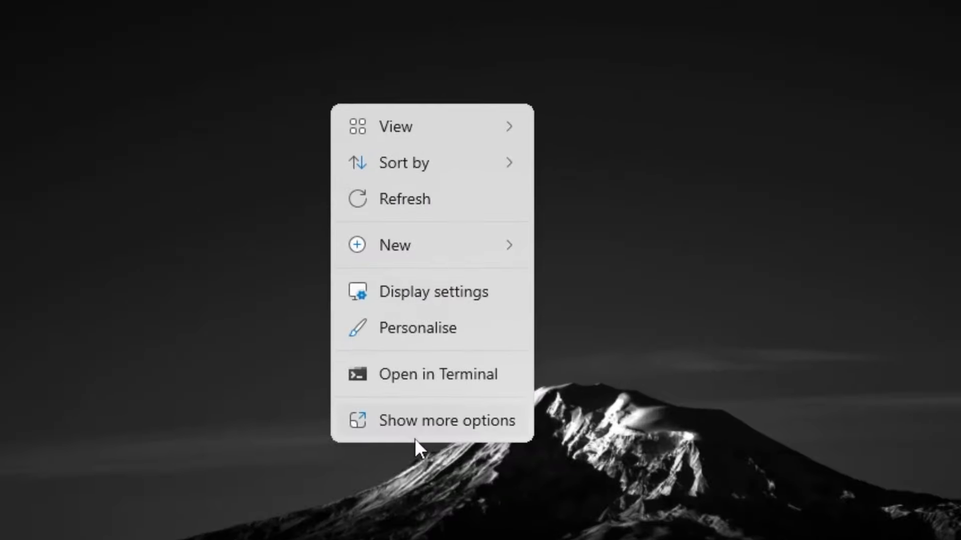
{"action": "left_click", "coordinate": [414, 439]}
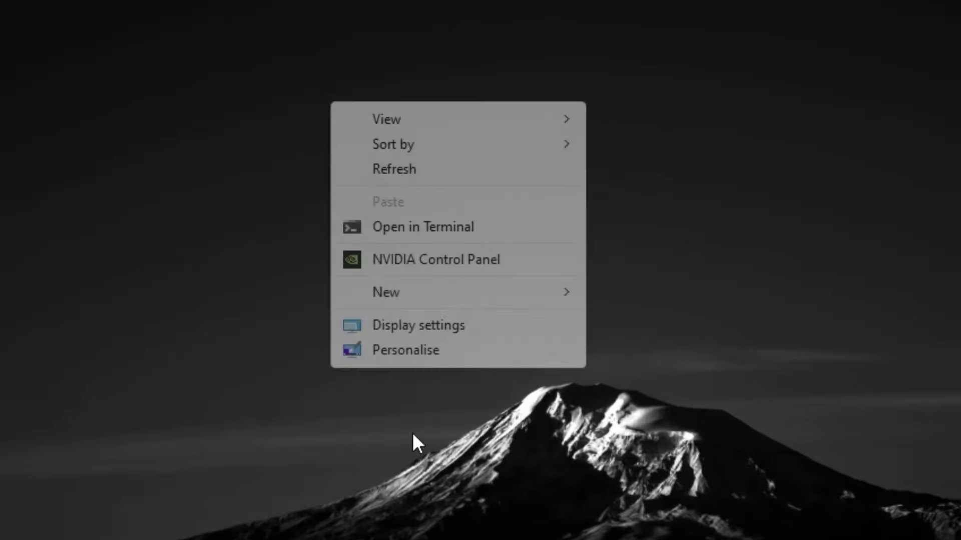
{"action": "left_click", "coordinate": [419, 259]}
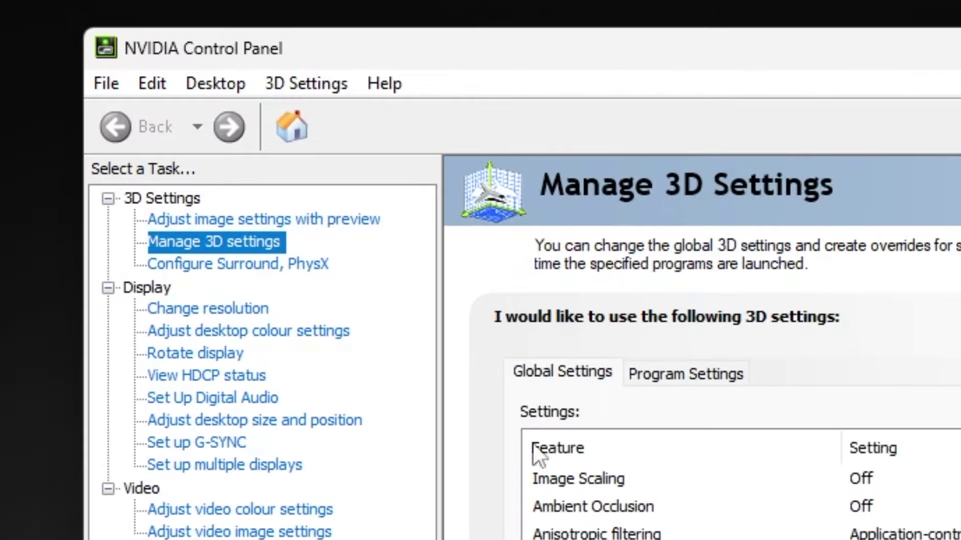
Set the global Shader Cache Size to Disabled, then minimize the panel
{"action": "scroll", "coordinate": [617, 522], "scroll_direction": "down", "scroll_amount": 5}
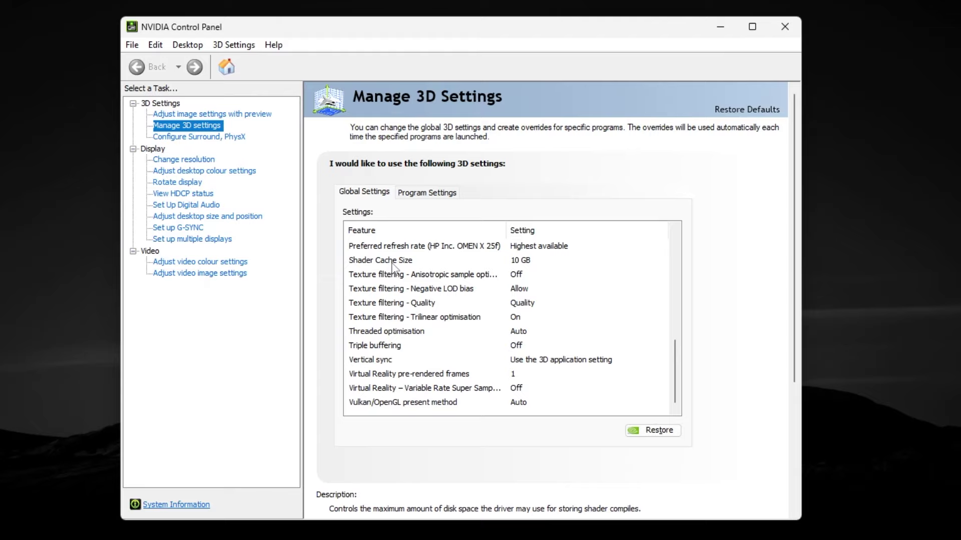
{"action": "left_click", "coordinate": [542, 260]}
{"action": "left_click", "coordinate": [543, 262]}
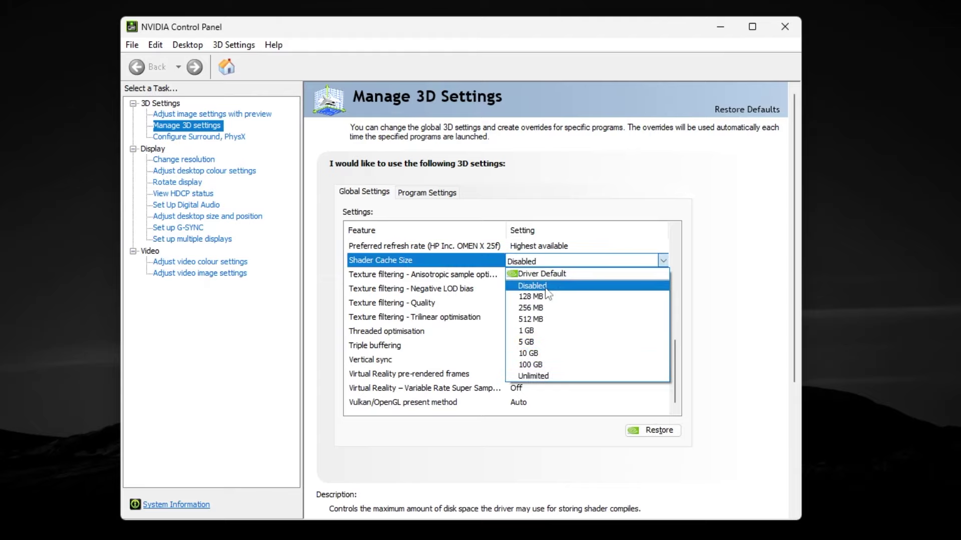
{"action": "left_click", "coordinate": [532, 287]}
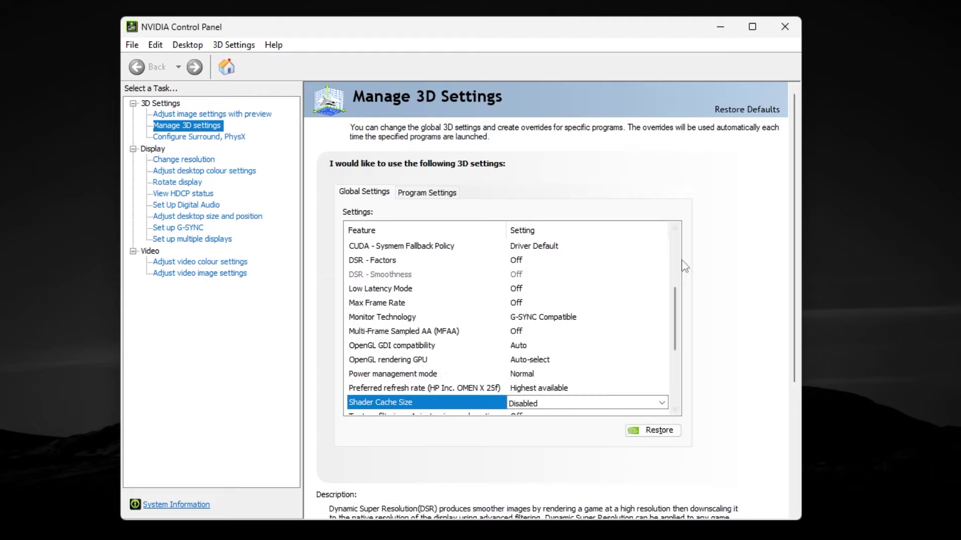
{"action": "left_click", "coordinate": [719, 28]}
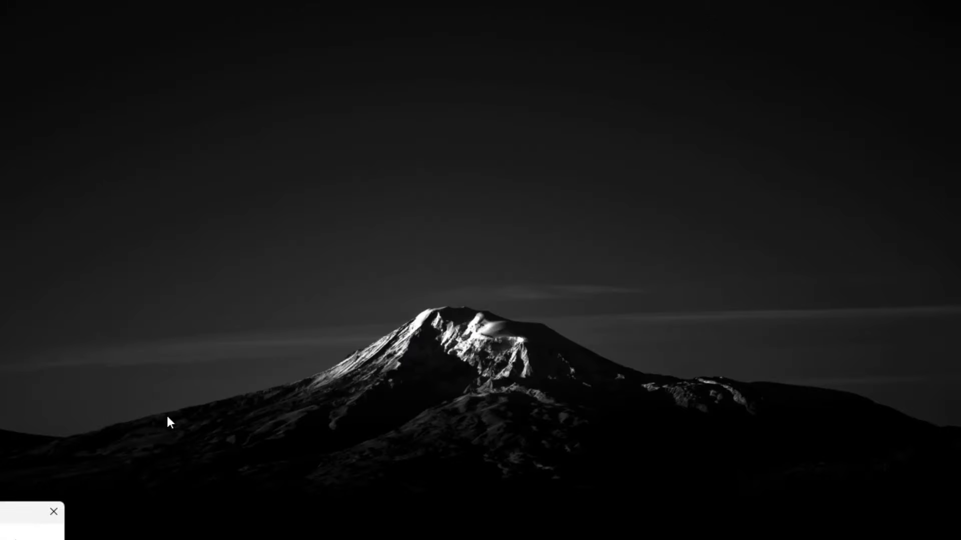
Run %localappdata% and open the NVIDIA > GLCache folder
{"action": "key", "text": "super+r"}
{"action": "type", "text": "%"}
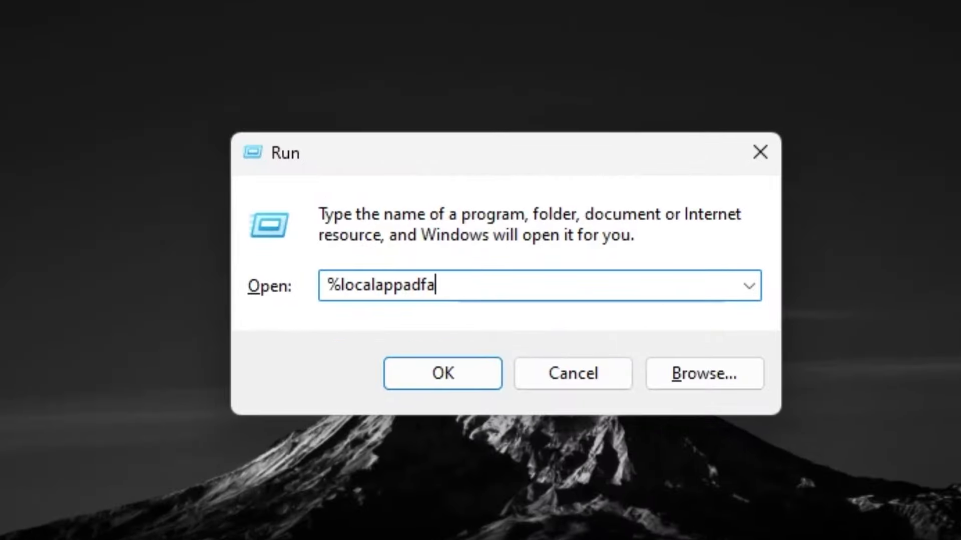
{"action": "type", "text": "localappdata%"}
{"action": "key", "text": "Return"}
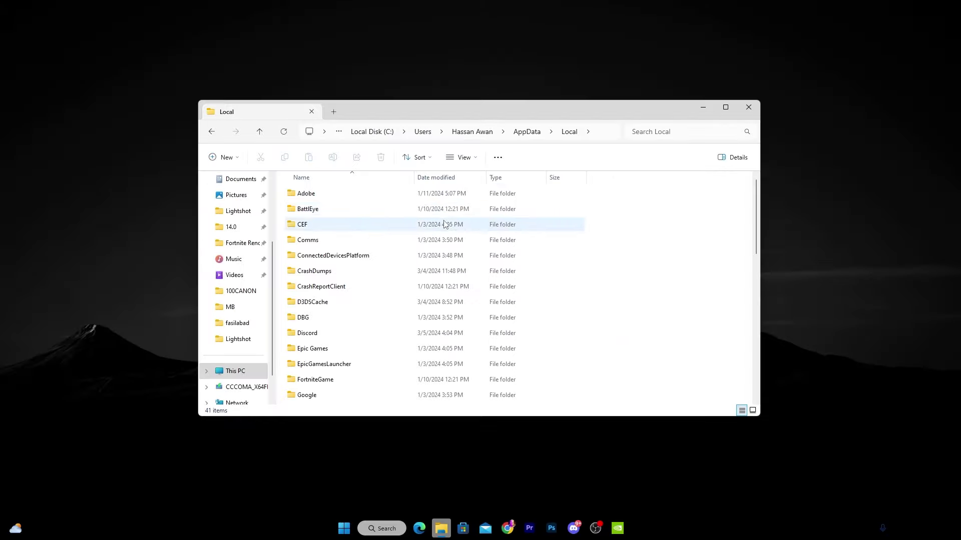
{"action": "type", "text": "neo"}
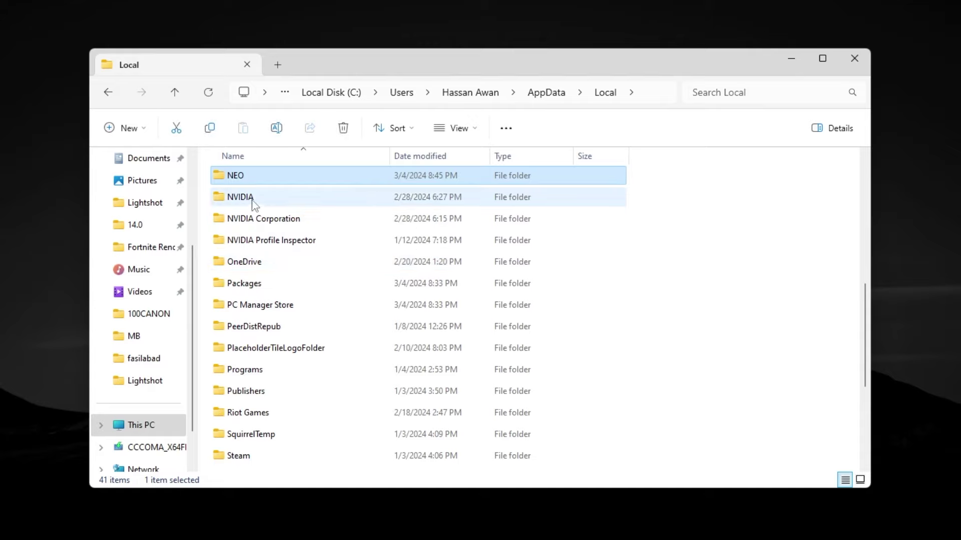
{"action": "double_click", "coordinate": [236, 197]}
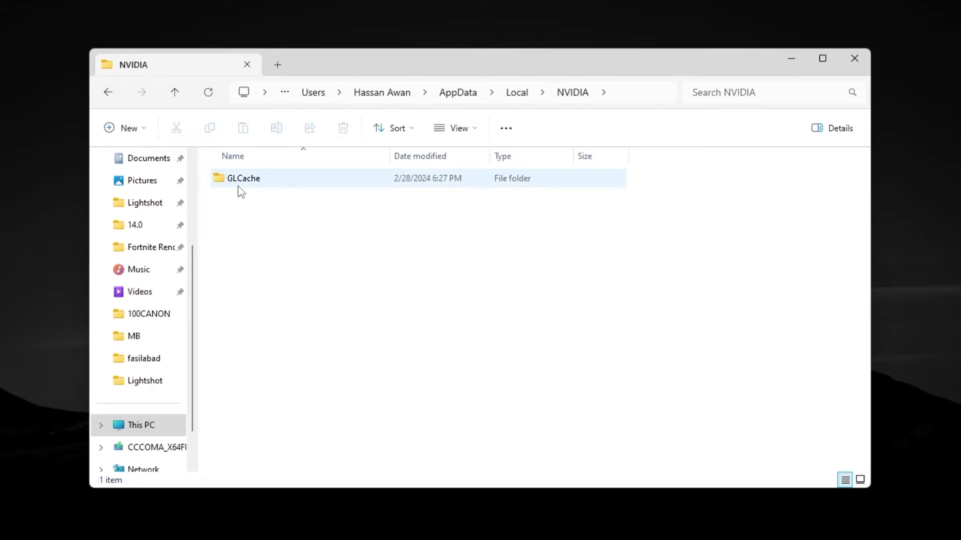
{"action": "double_click", "coordinate": [266, 185]}
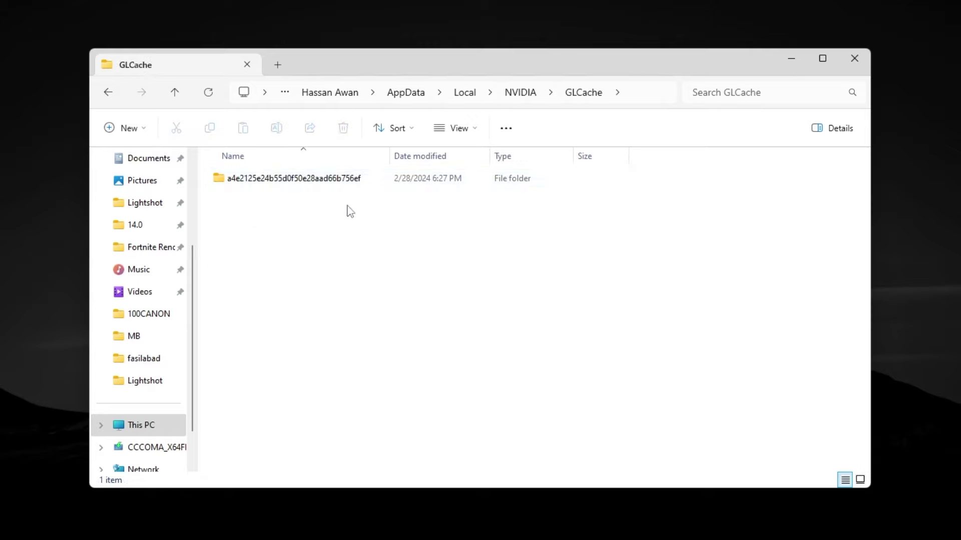
Delete the hashed cache folder inside GLCache and return to AppData
{"action": "key", "text": "ctrl+a"}
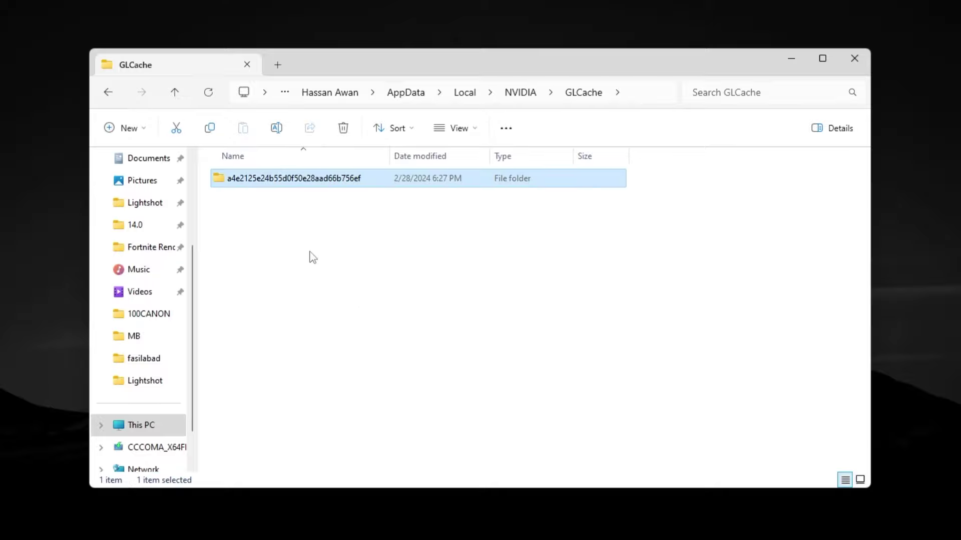
{"action": "right_click", "coordinate": [331, 181]}
{"action": "left_click", "coordinate": [384, 459]}
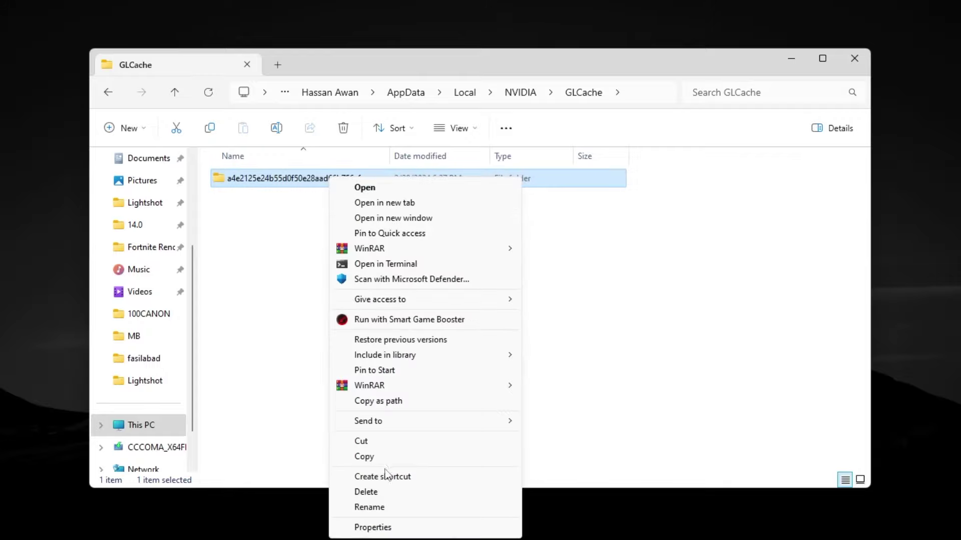
{"action": "left_click", "coordinate": [384, 492]}
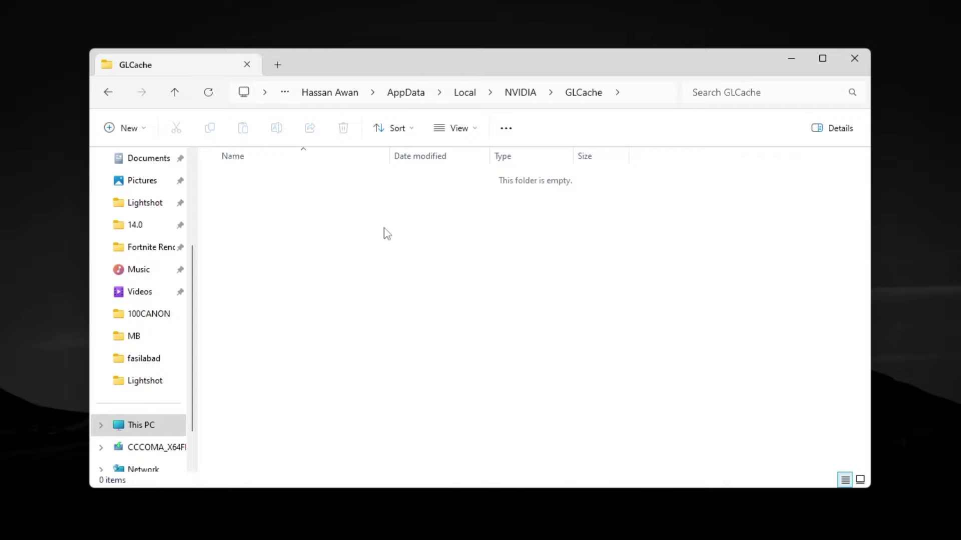
{"action": "left_click", "coordinate": [404, 94]}
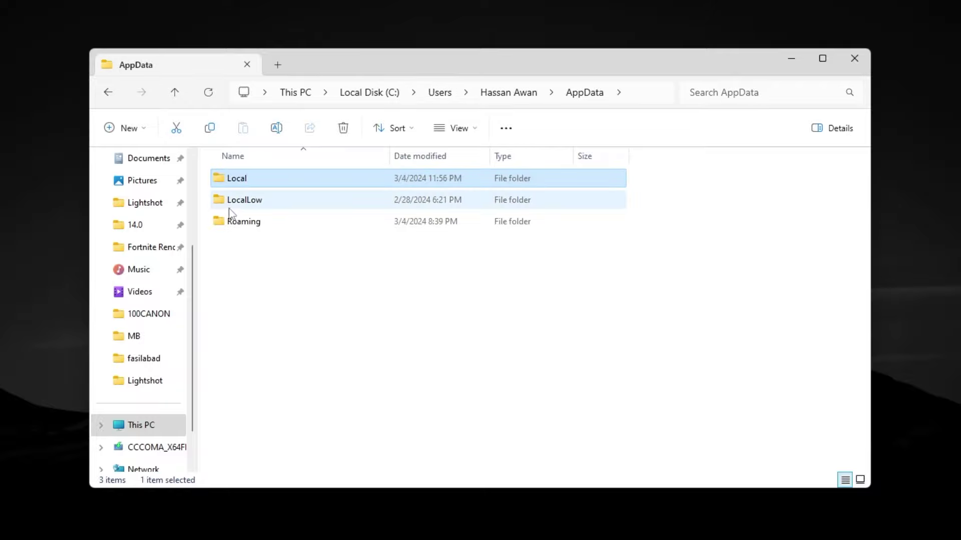
Open LocalLow > NVIDIA > PerDriverVersion > DXCache
{"action": "double_click", "coordinate": [265, 202]}
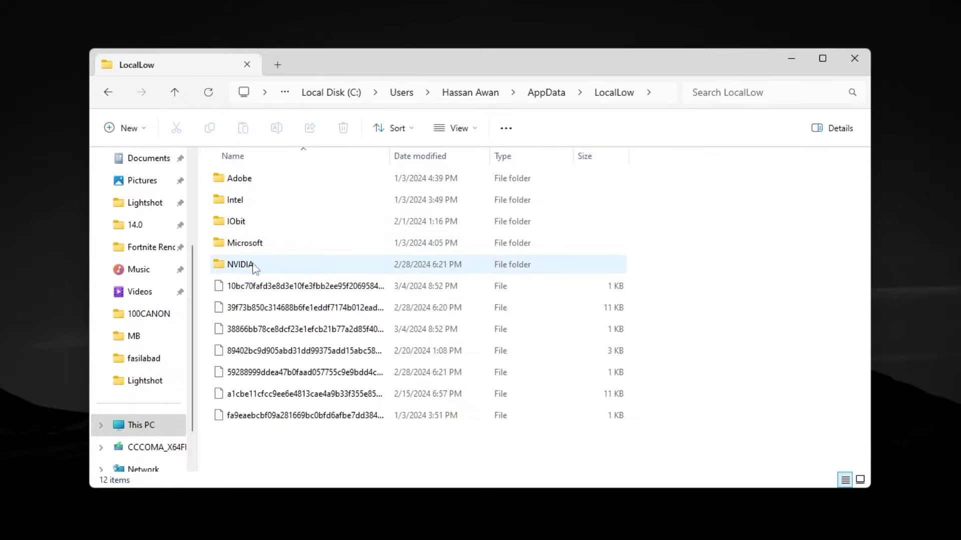
{"action": "mouse_move", "coordinate": [257, 270]}
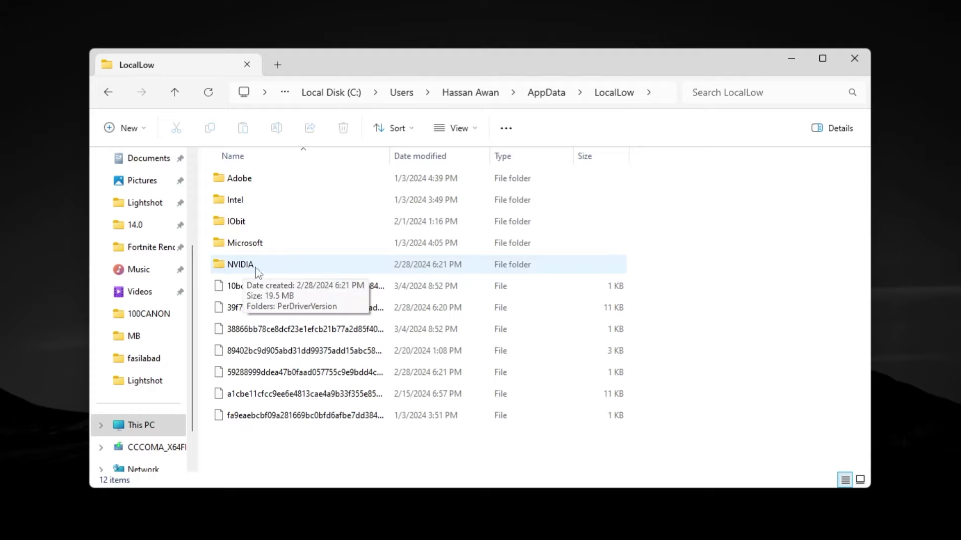
{"action": "double_click", "coordinate": [274, 269]}
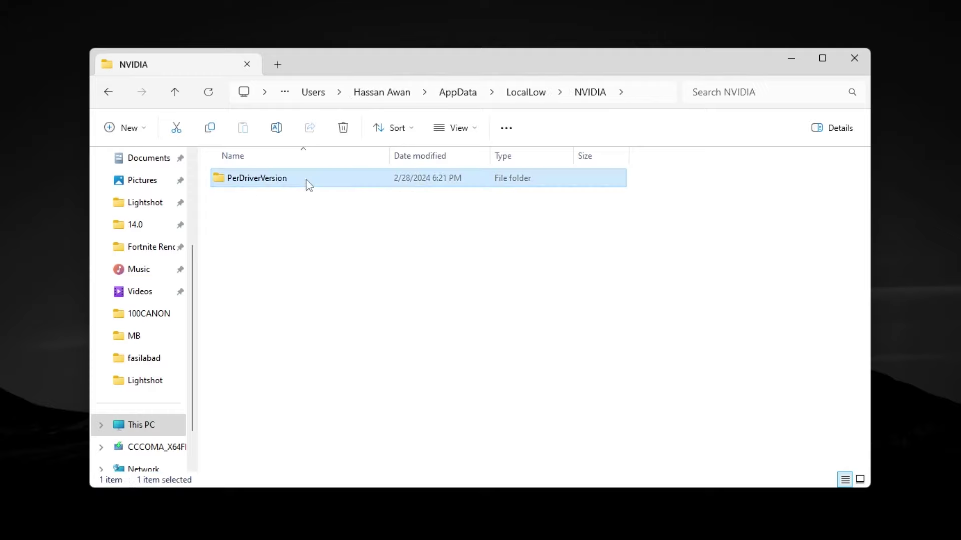
{"action": "double_click", "coordinate": [283, 184]}
{"action": "double_click", "coordinate": [272, 183]}
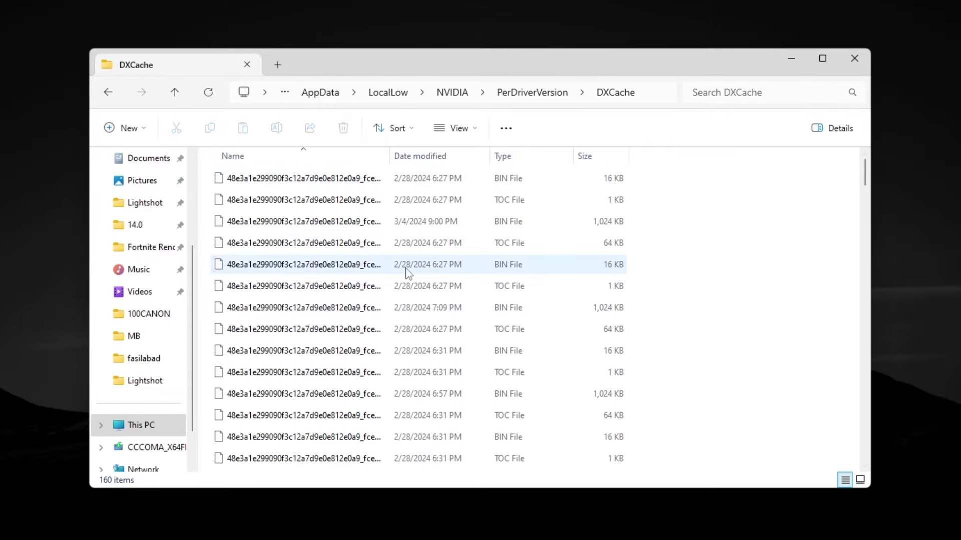
Delete all DXCache shader files, skipping those still in use
{"action": "key", "text": "ctrl+a"}
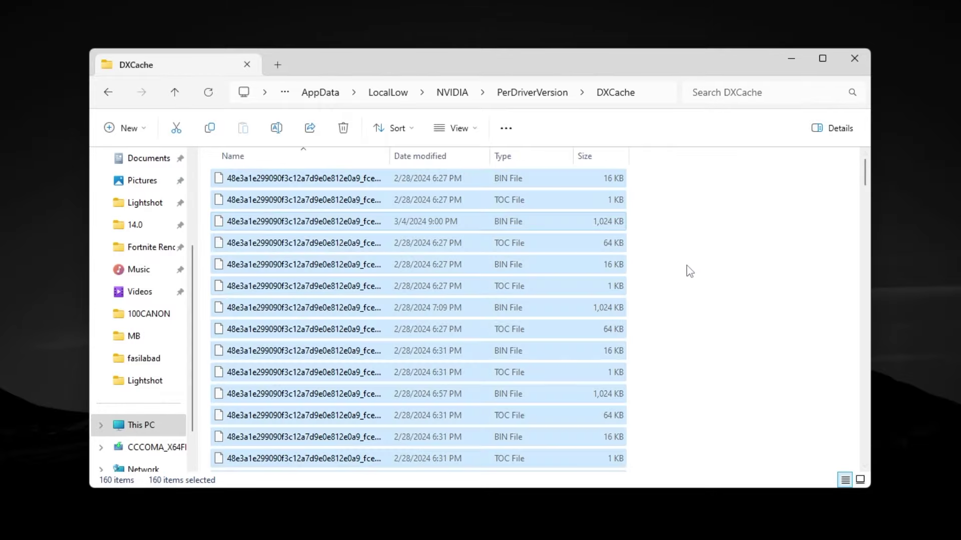
{"action": "key", "text": "Delete"}
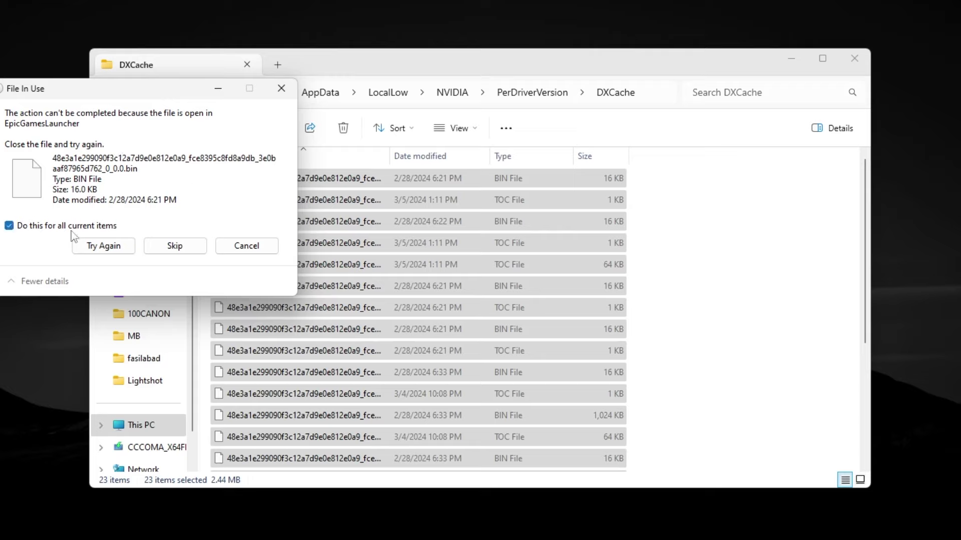
{"action": "left_click", "coordinate": [185, 250]}
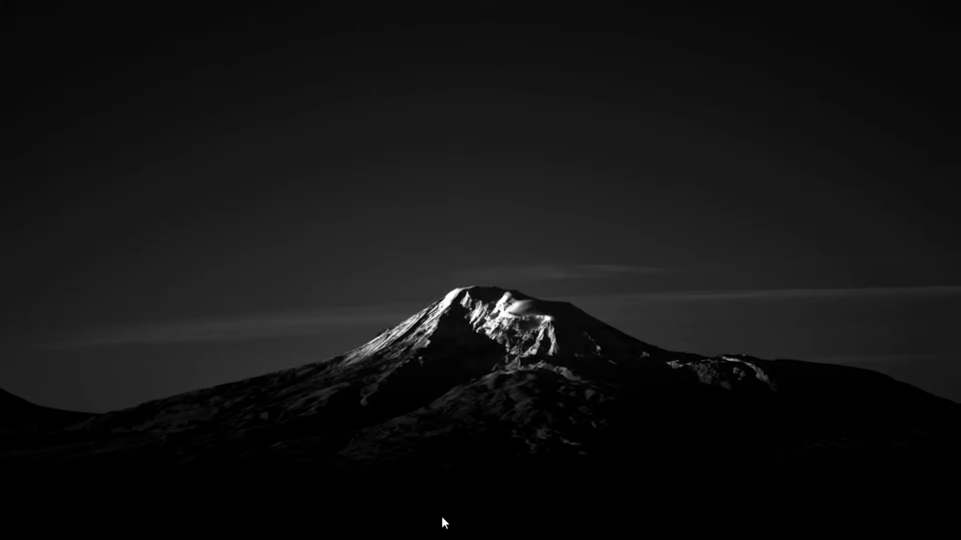
Run Disk Clean-up on drive C: and permanently delete the ticked DirectX Shader Cache
{"action": "key", "text": "super"}
{"action": "type", "text": "disk"}
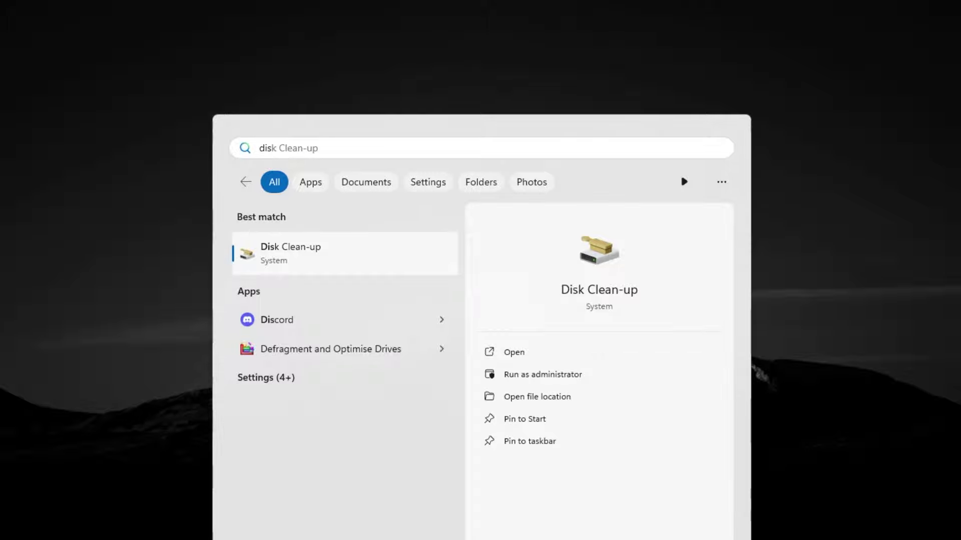
{"action": "key", "text": "Return"}
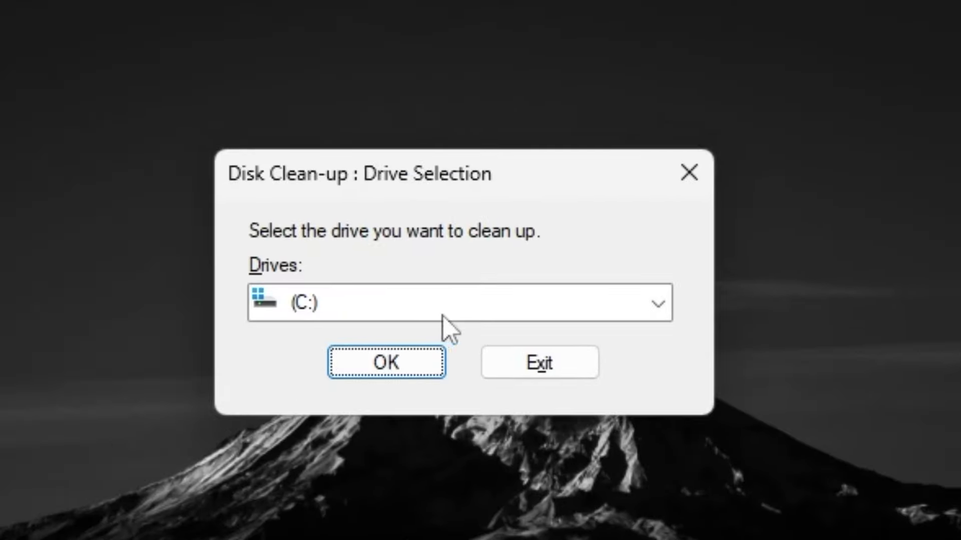
{"action": "left_click", "coordinate": [410, 362]}
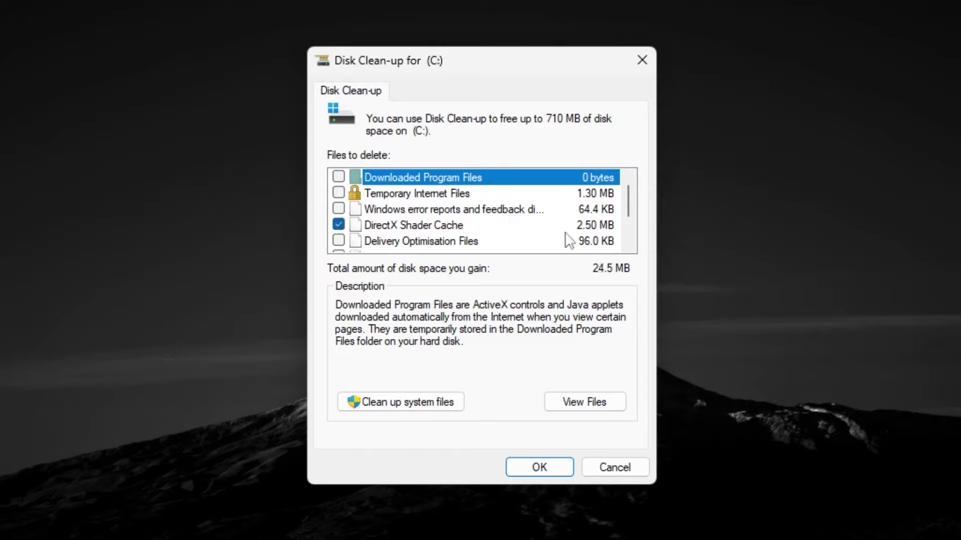
{"action": "left_click", "coordinate": [539, 467]}
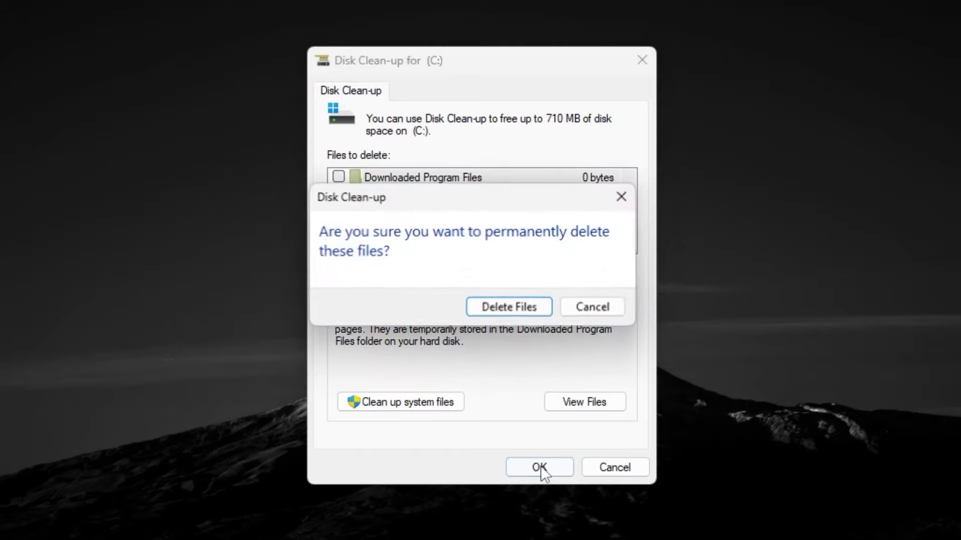
{"action": "left_click", "coordinate": [500, 306]}
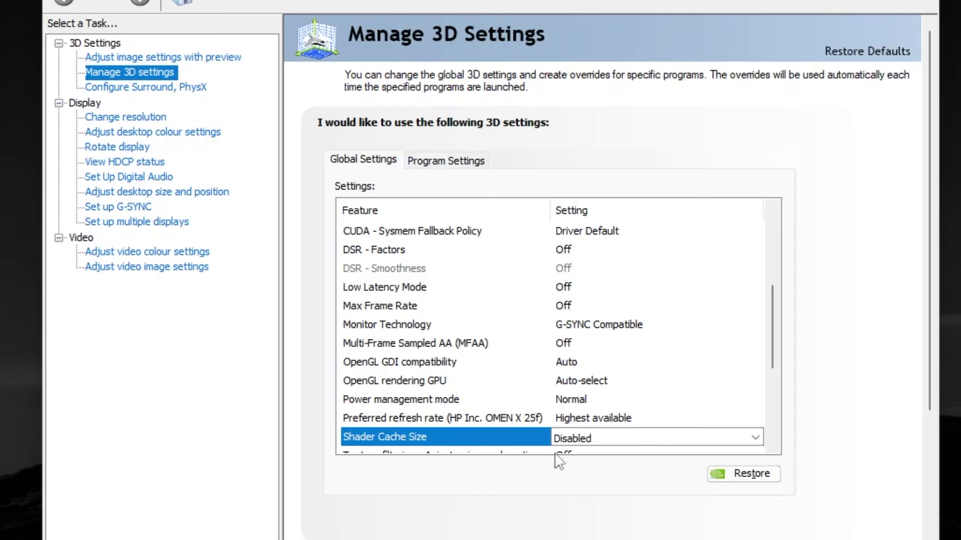
Set the global Shader Cache Size to 10 GB and apply the change
{"action": "left_click", "coordinate": [760, 439]}
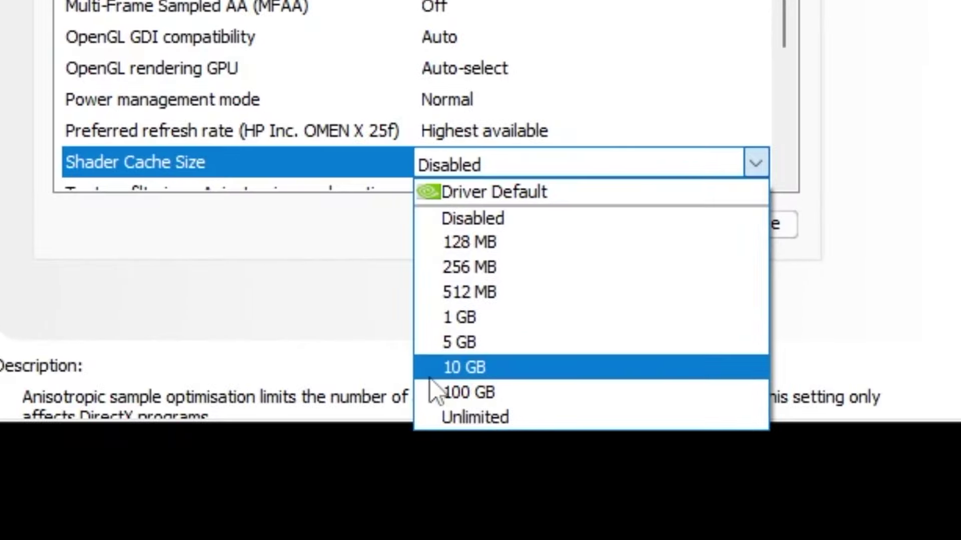
{"action": "left_click", "coordinate": [429, 378]}
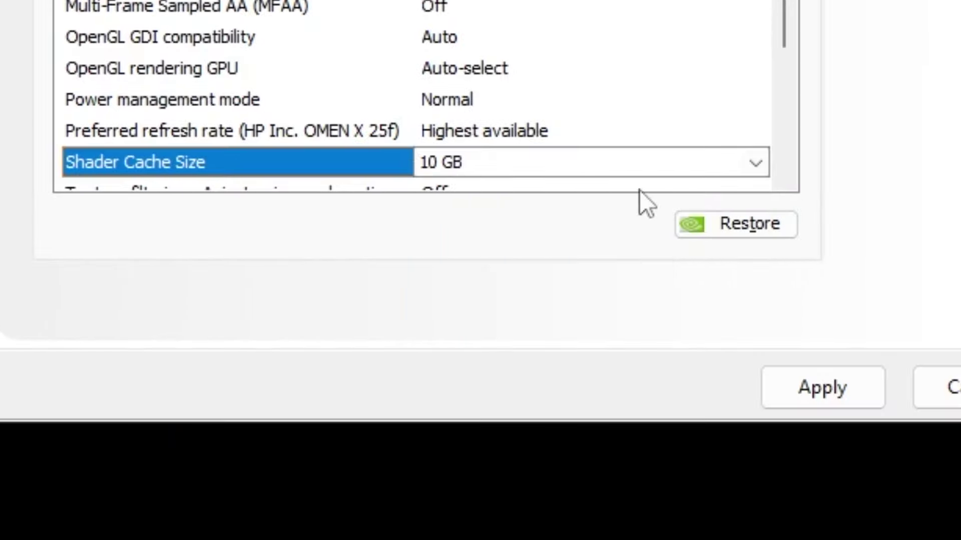
{"action": "left_click", "coordinate": [756, 165]}
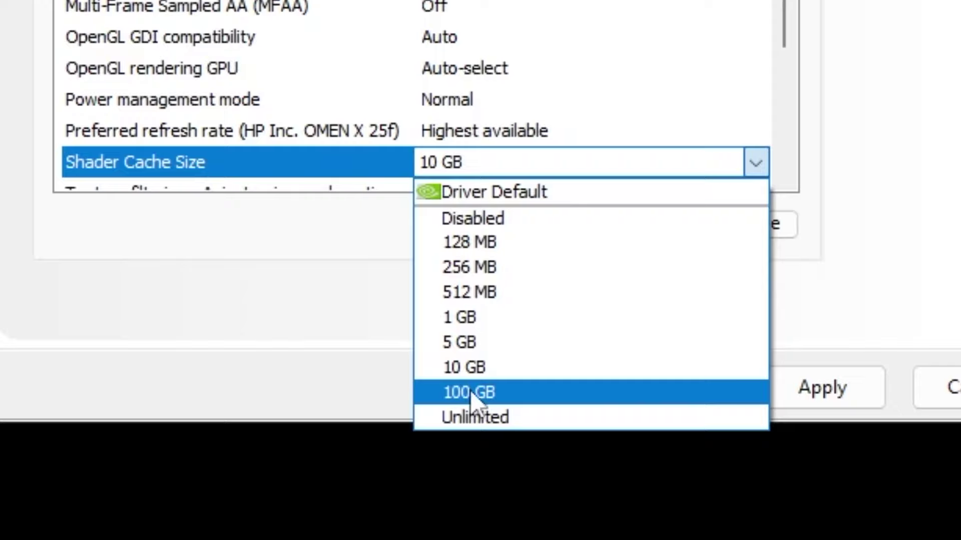
{"action": "left_click", "coordinate": [488, 370]}
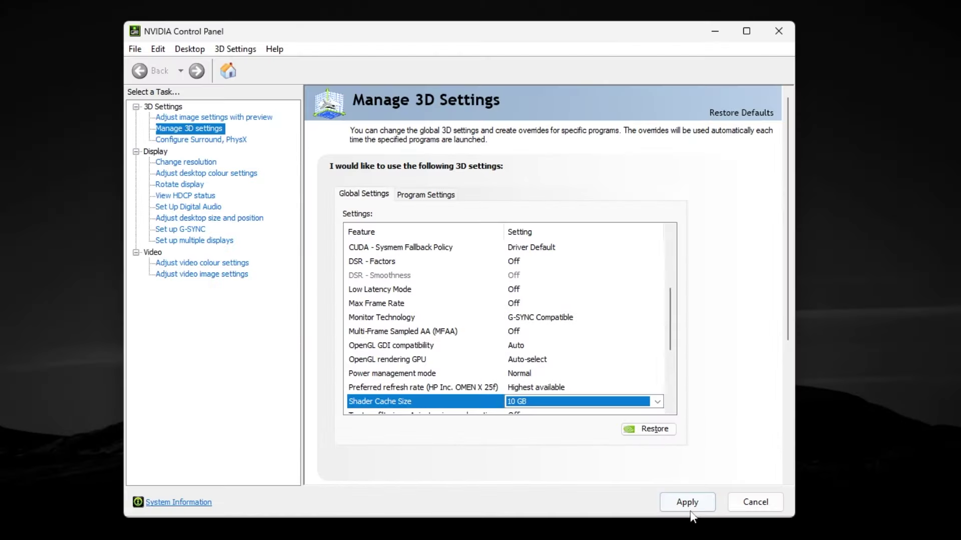
{"action": "left_click", "coordinate": [692, 511]}
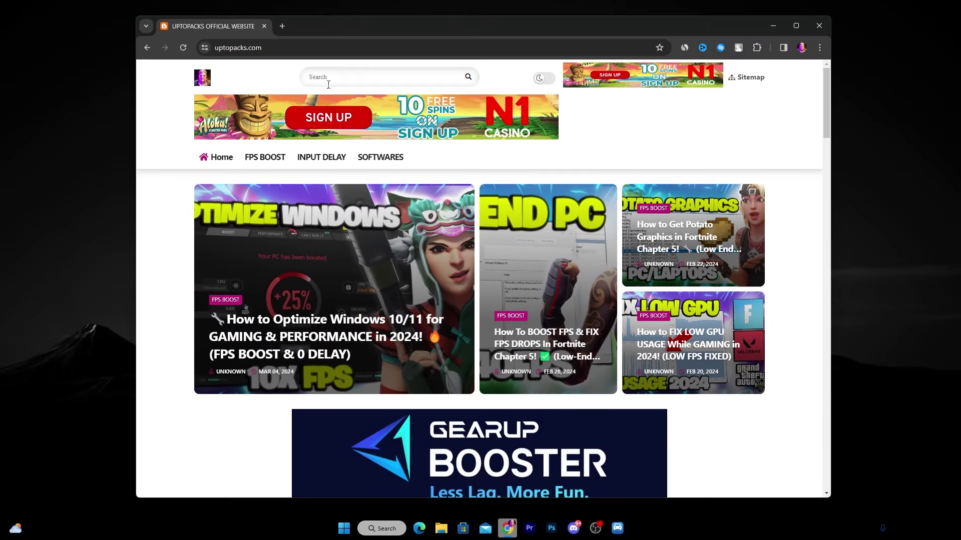
Search the site for park and open the 'Download Park Control (Unlocked) For Free' post
{"action": "left_click", "coordinate": [296, 42]}
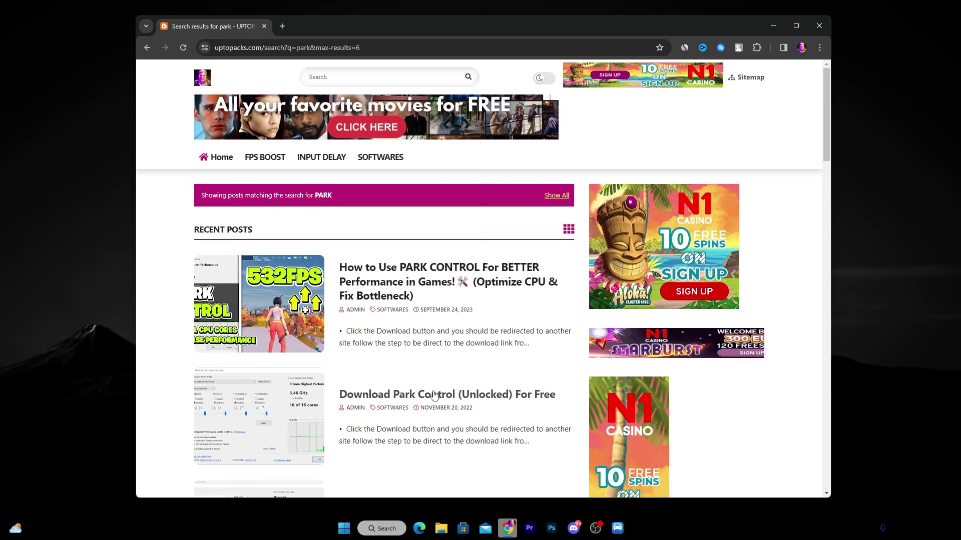
{"action": "left_click", "coordinate": [244, 415]}
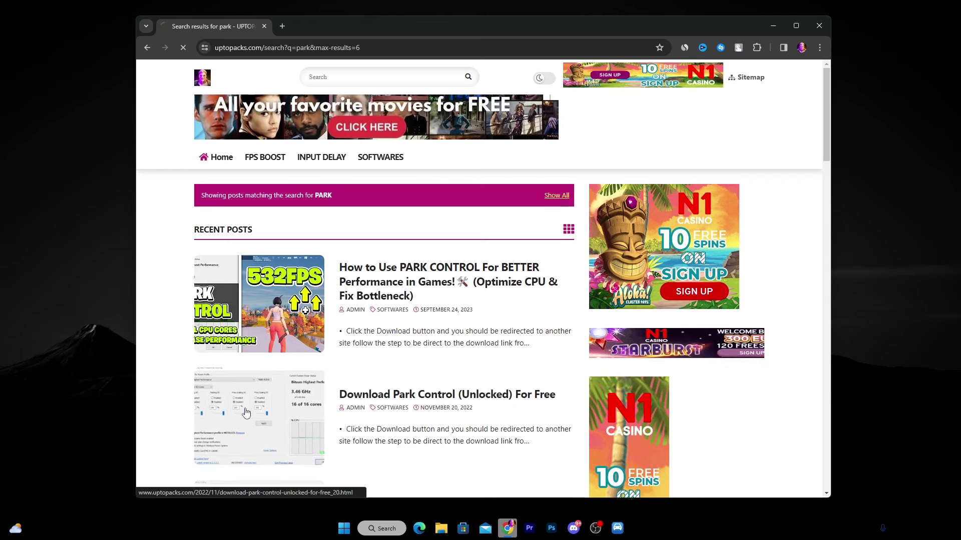
{"action": "scroll", "coordinate": [246, 190], "scroll_direction": "down", "scroll_amount": 5}
{"action": "scroll", "coordinate": [247, 190], "scroll_direction": "down", "scroll_amount": 2}
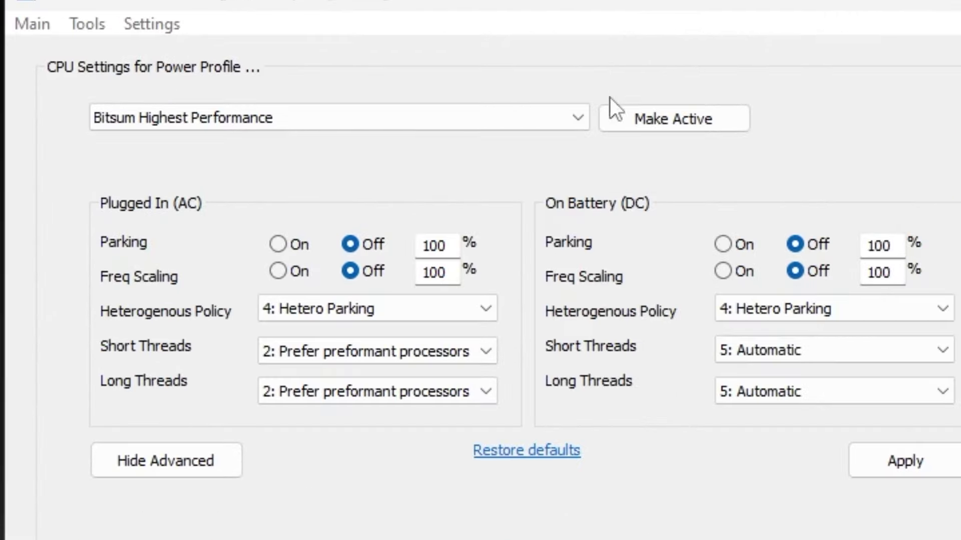
Make Bitsum Highest Performance the active ParkControl profile, apply it, and close with OK
{"action": "left_click", "coordinate": [585, 110]}
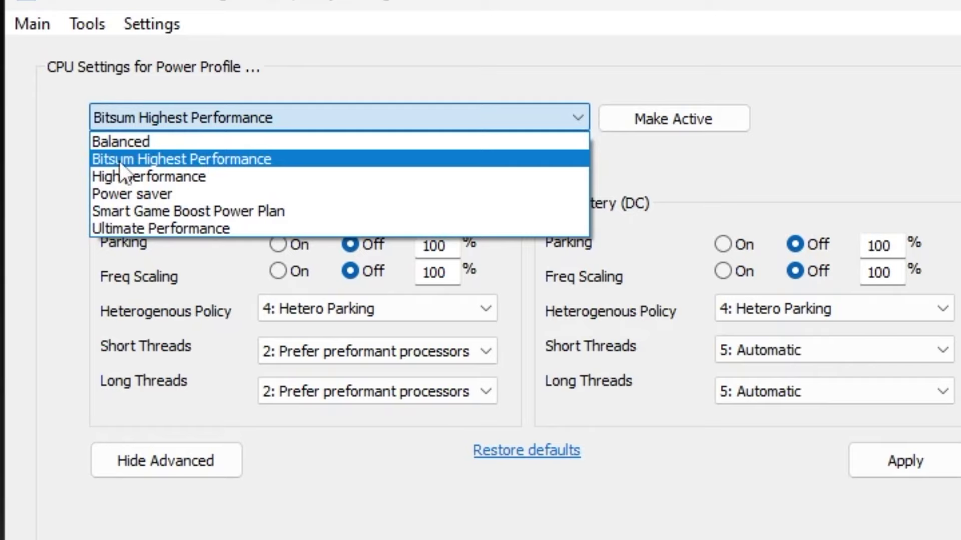
{"action": "left_click", "coordinate": [226, 164]}
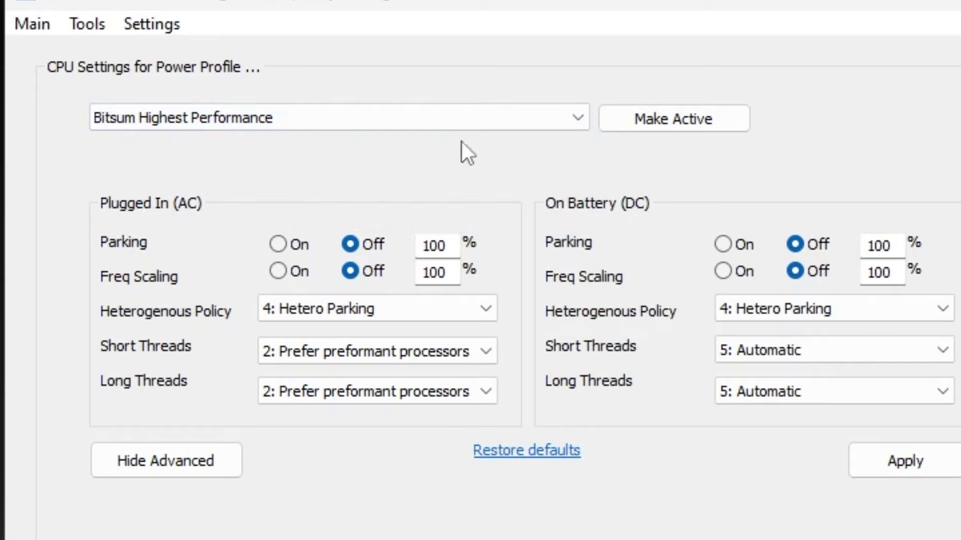
{"action": "left_click", "coordinate": [698, 110]}
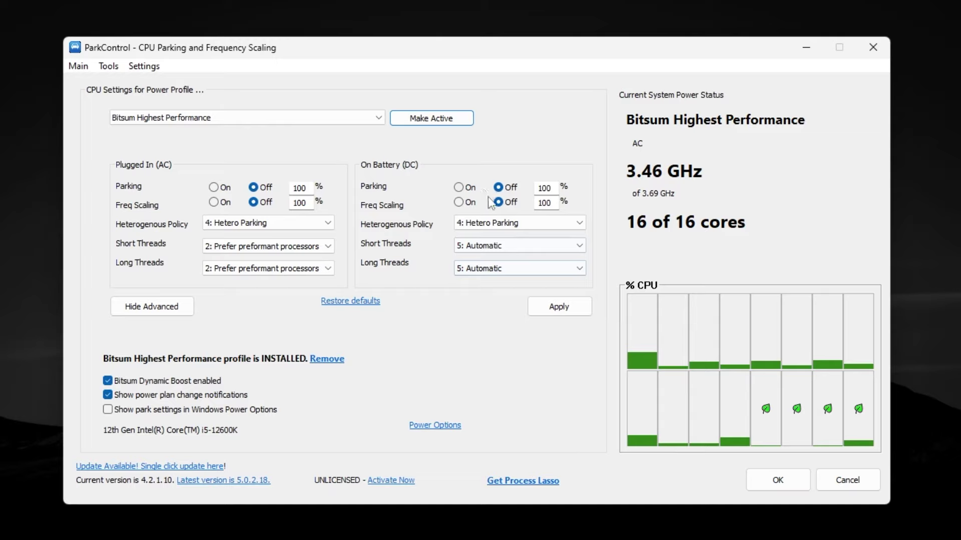
{"action": "left_click", "coordinate": [555, 306]}
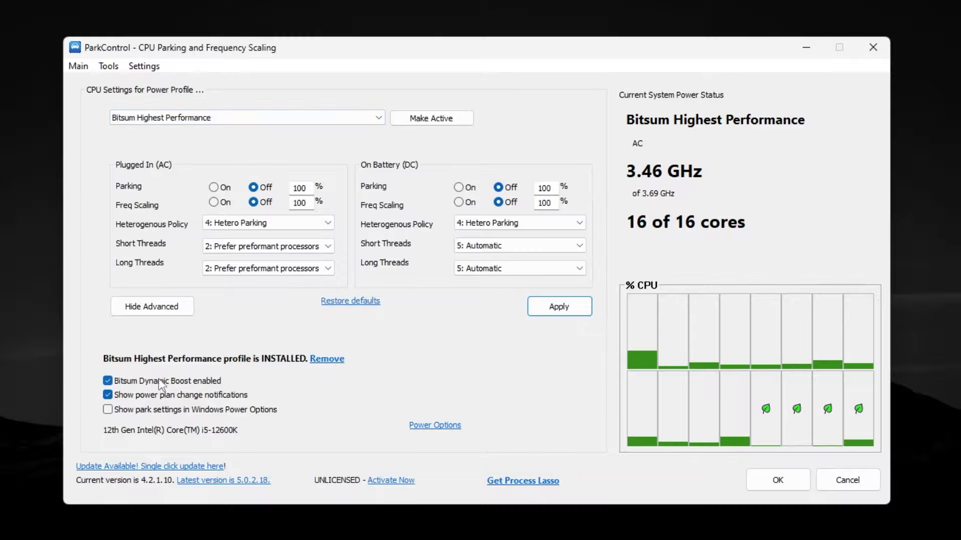
{"action": "left_click", "coordinate": [778, 481]}
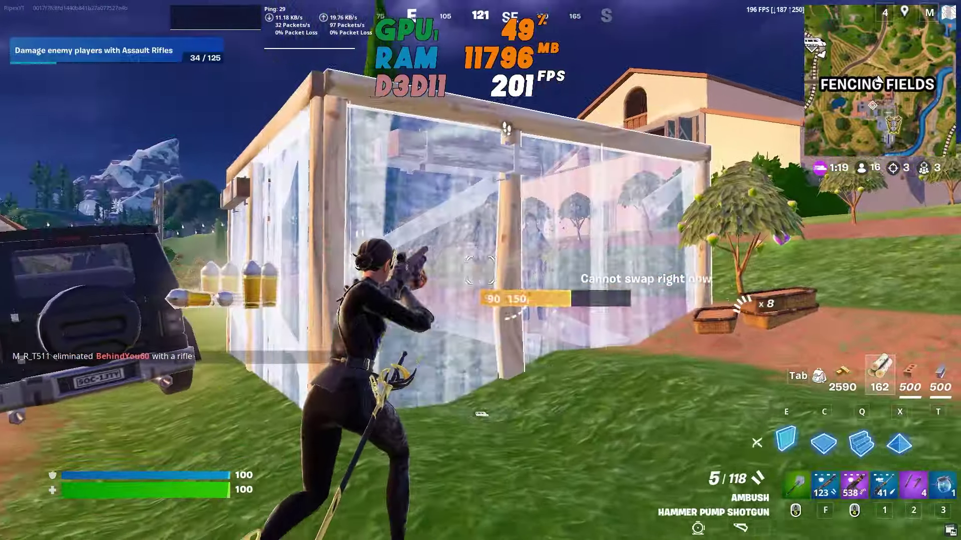